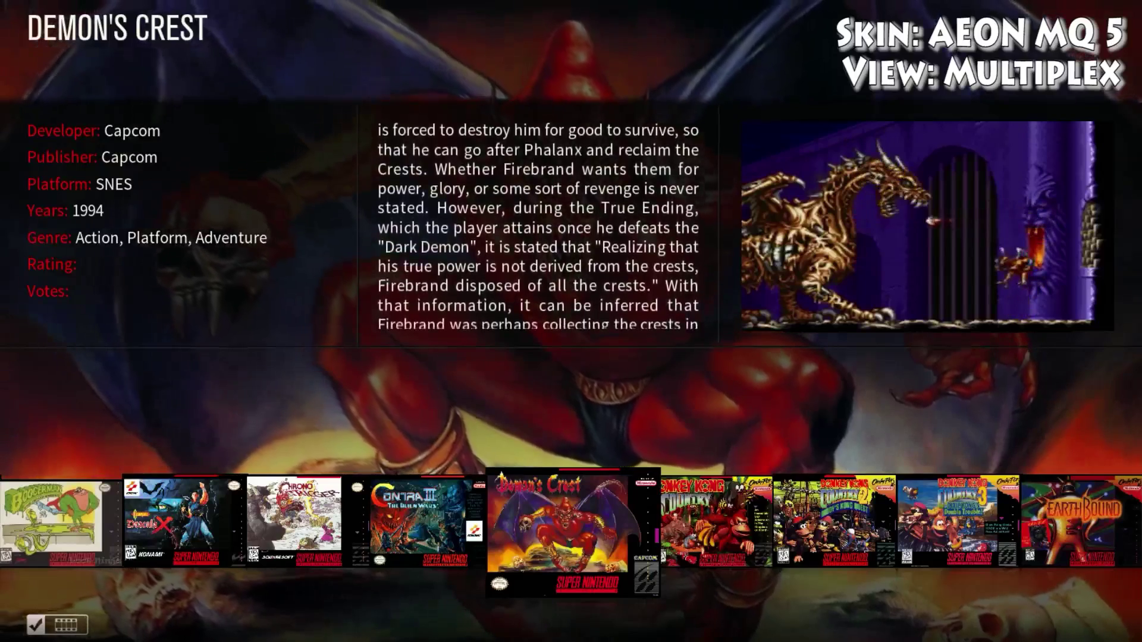
Advance from Demon's Crest through Donkey Kong Country 1, 2 and 3, each playing its gameplay video.
key(Right)
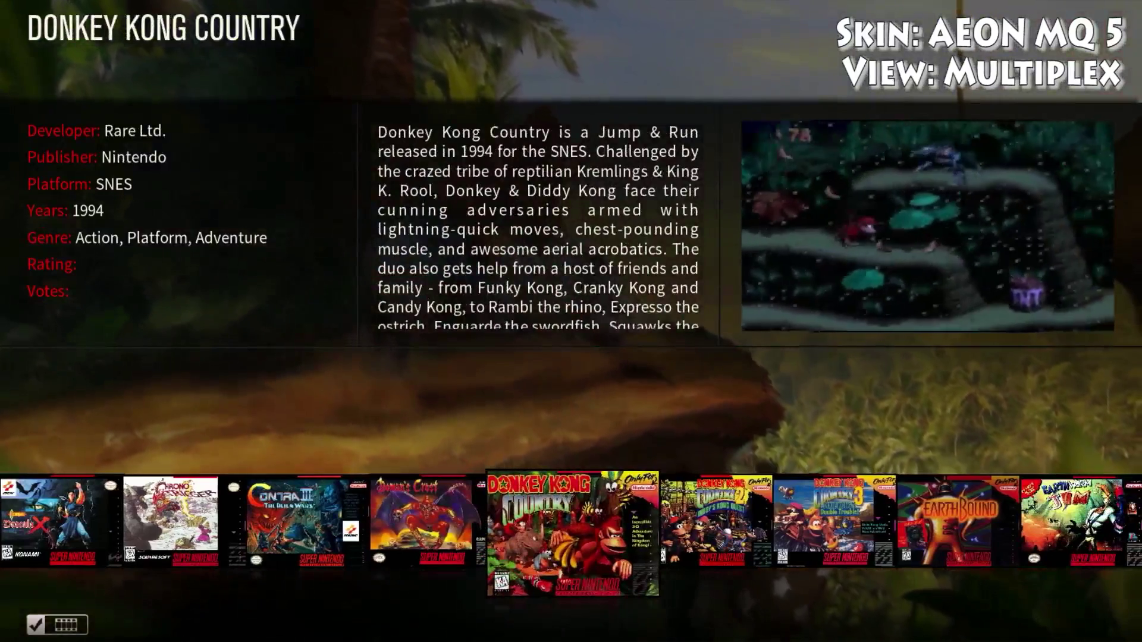
key(Right)
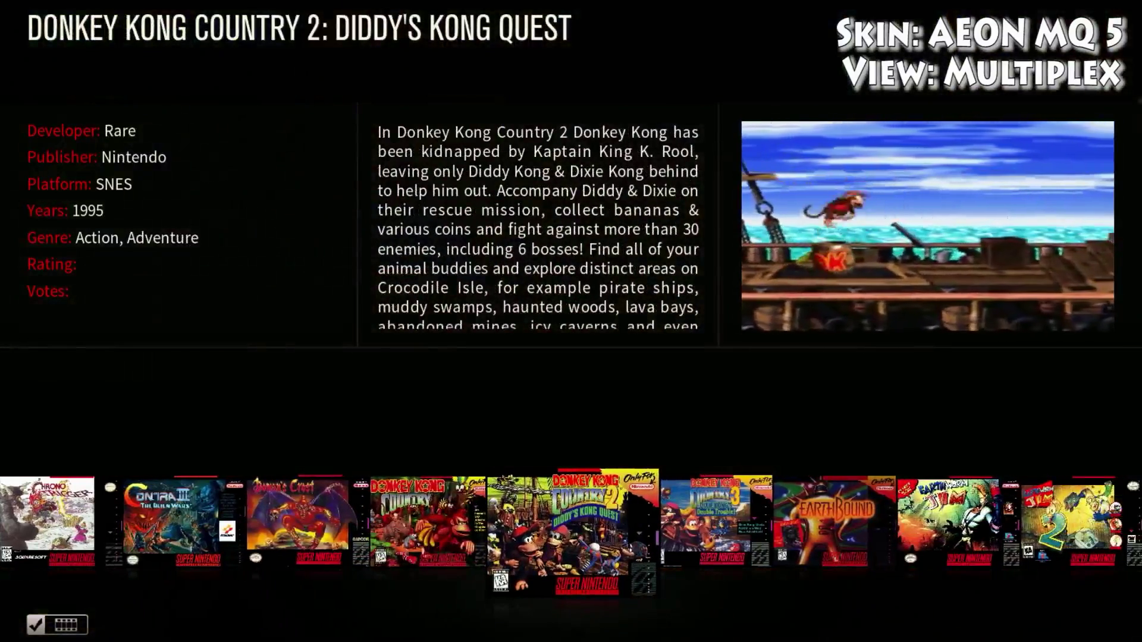
key(Right)
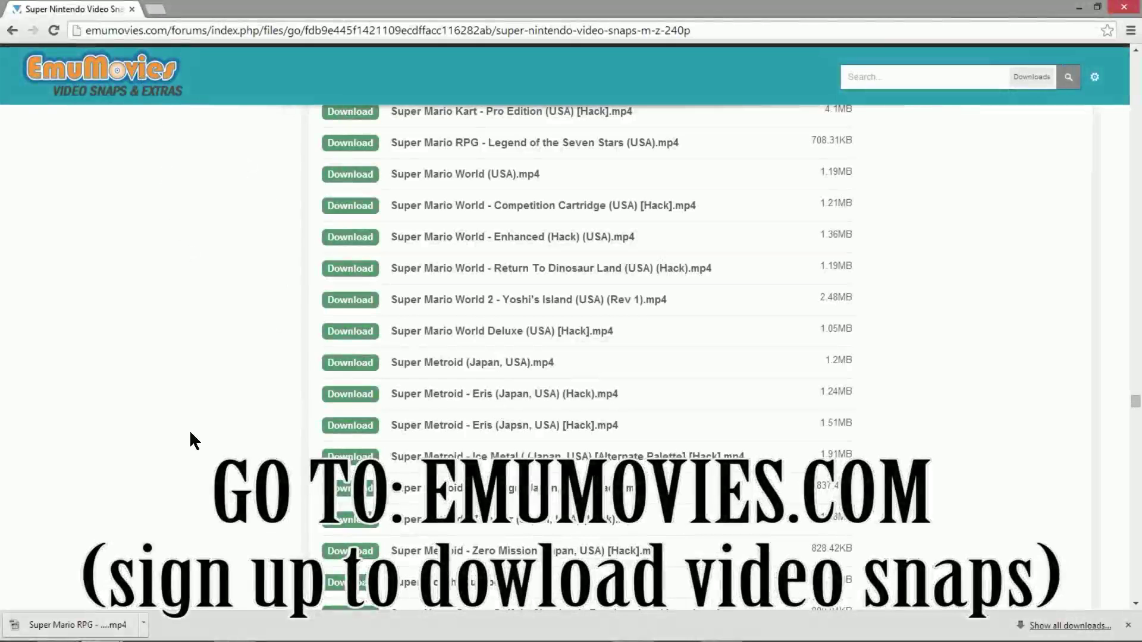
Scroll up the Super Nintendo video snaps list and go to the EmuMovies forums home page.
scroll(190, 440, up, 20)
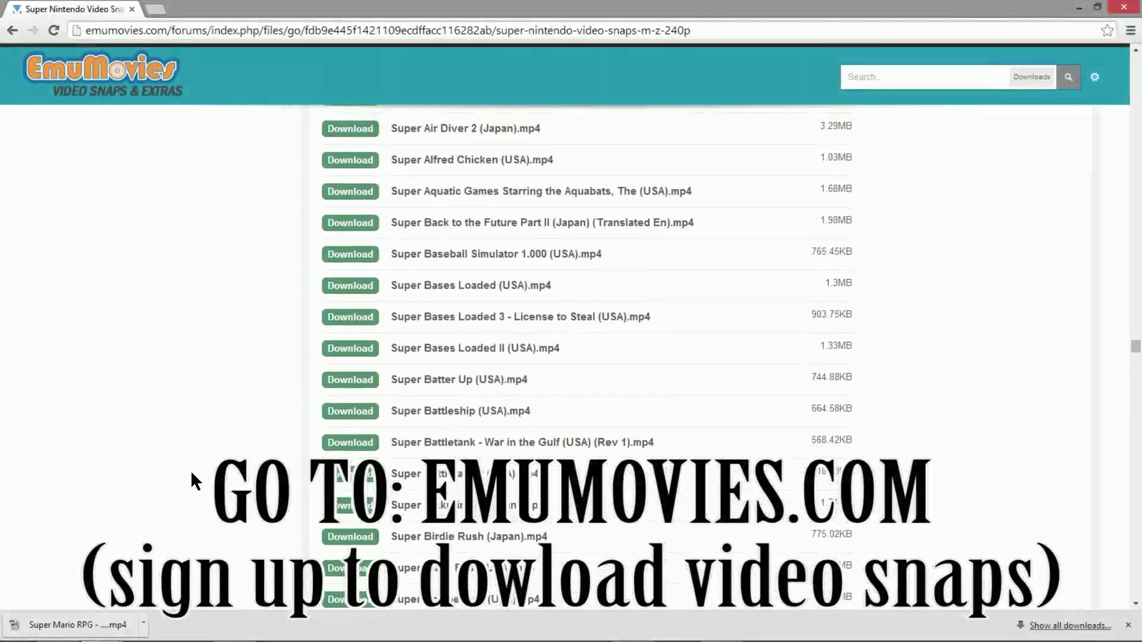
scroll(191, 474, up, 10)
click(104, 65)
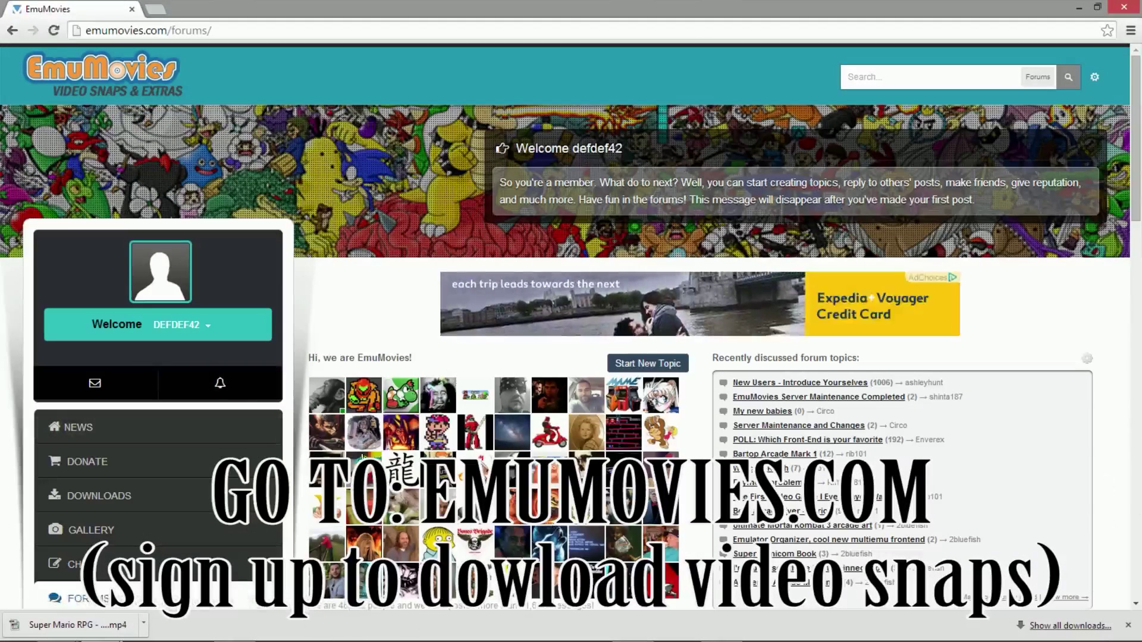
Open the EmuMovies Downloads section, scroll through it, and return to XBMC.
click(94, 504)
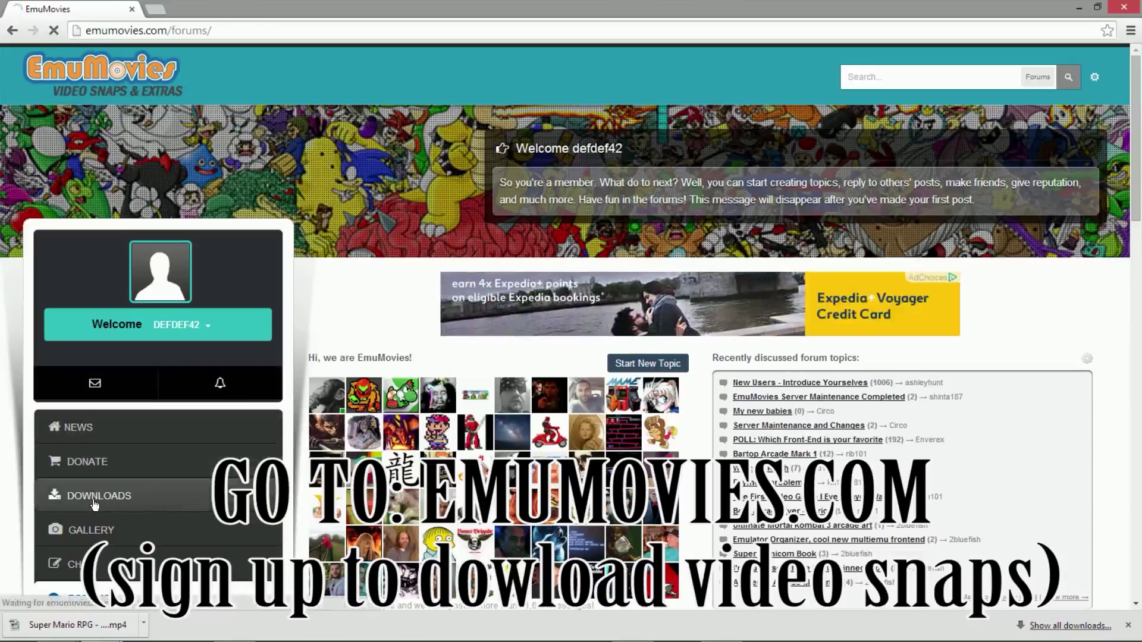
scroll(503, 371, down, 4)
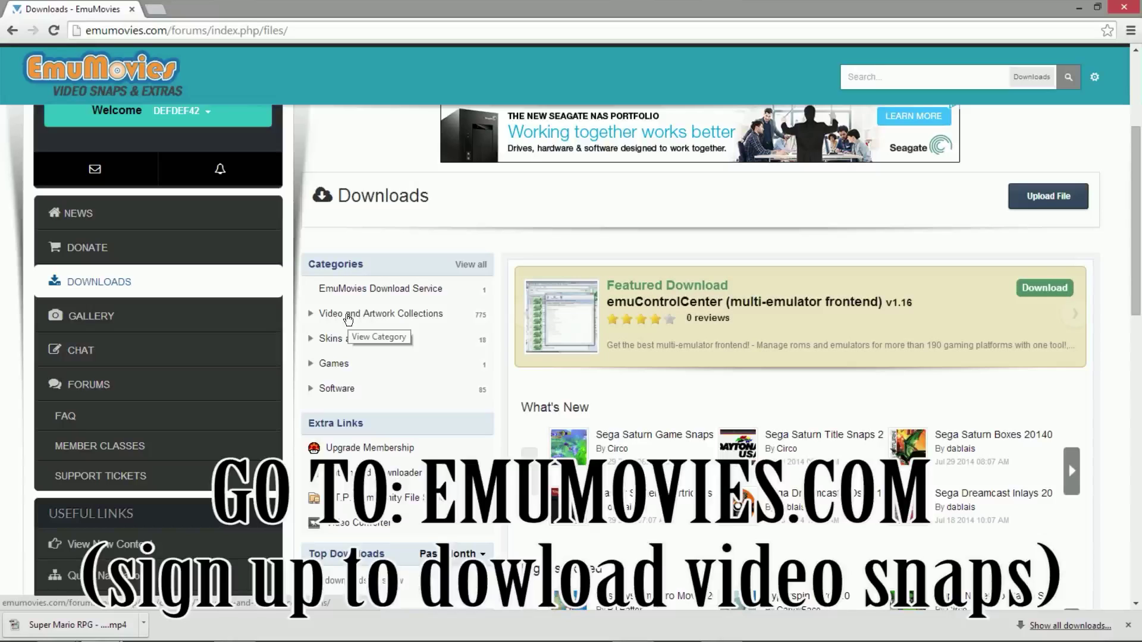
key(alt+Tab)
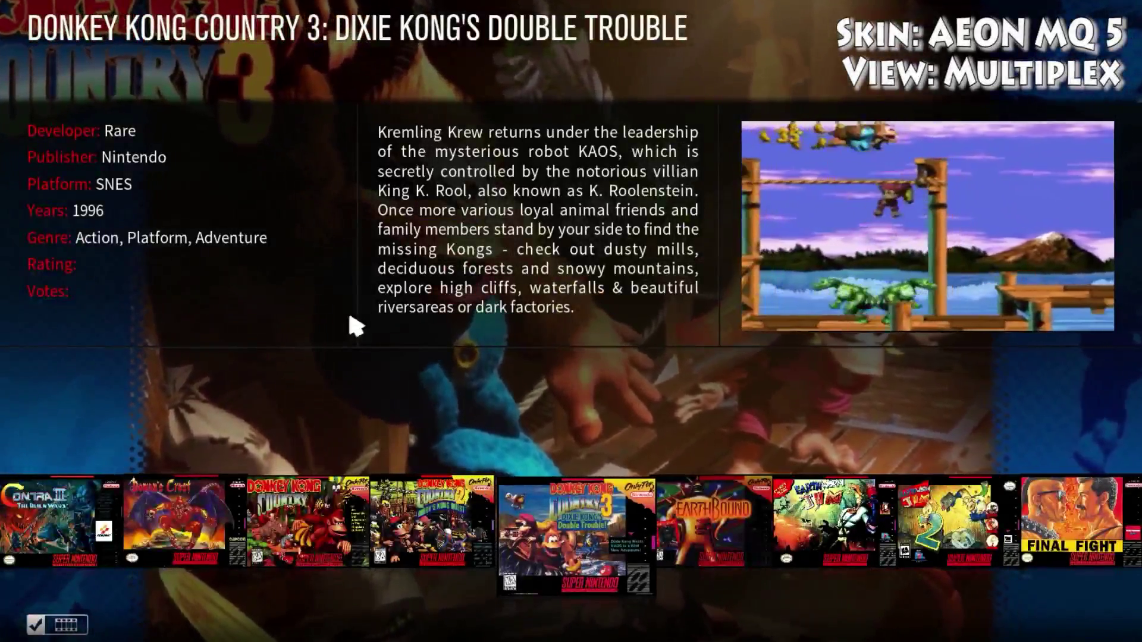
Go back to Donkey Kong Country 2, set the platform filter to PlayStation, and browse to CTR: Crash Team Racing.
key(Left)
key(Up)
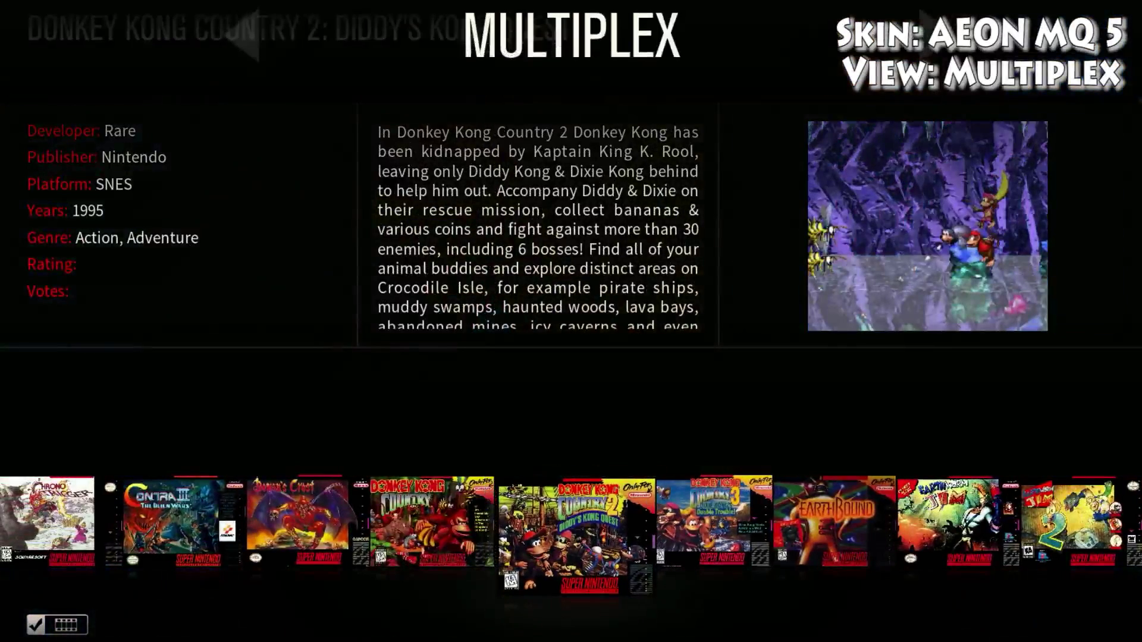
key(Up)
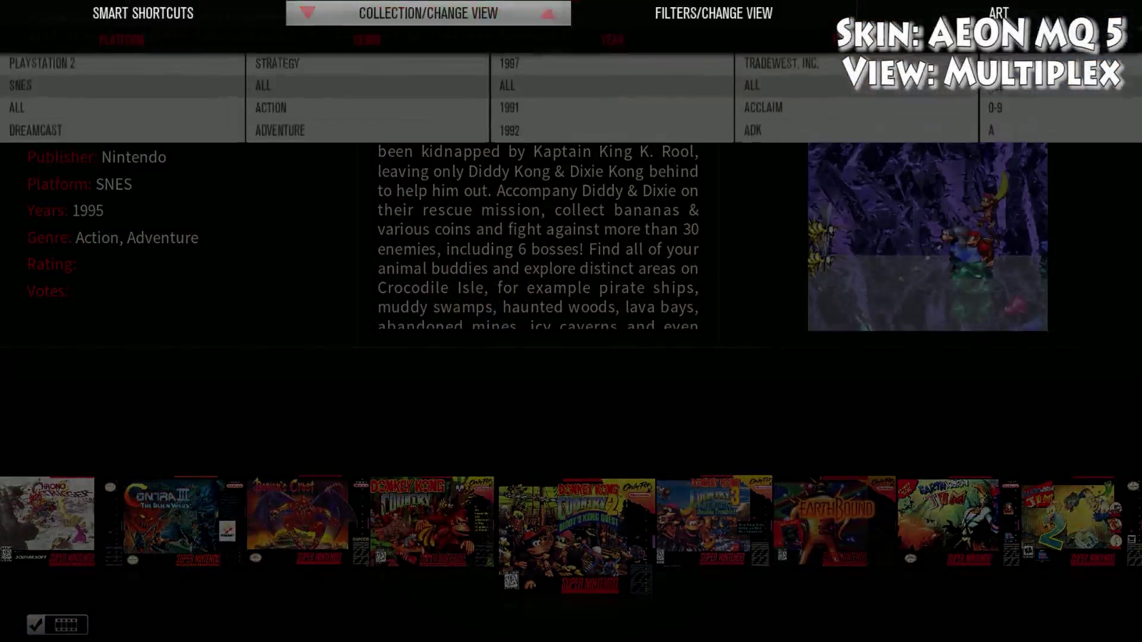
key(Right)
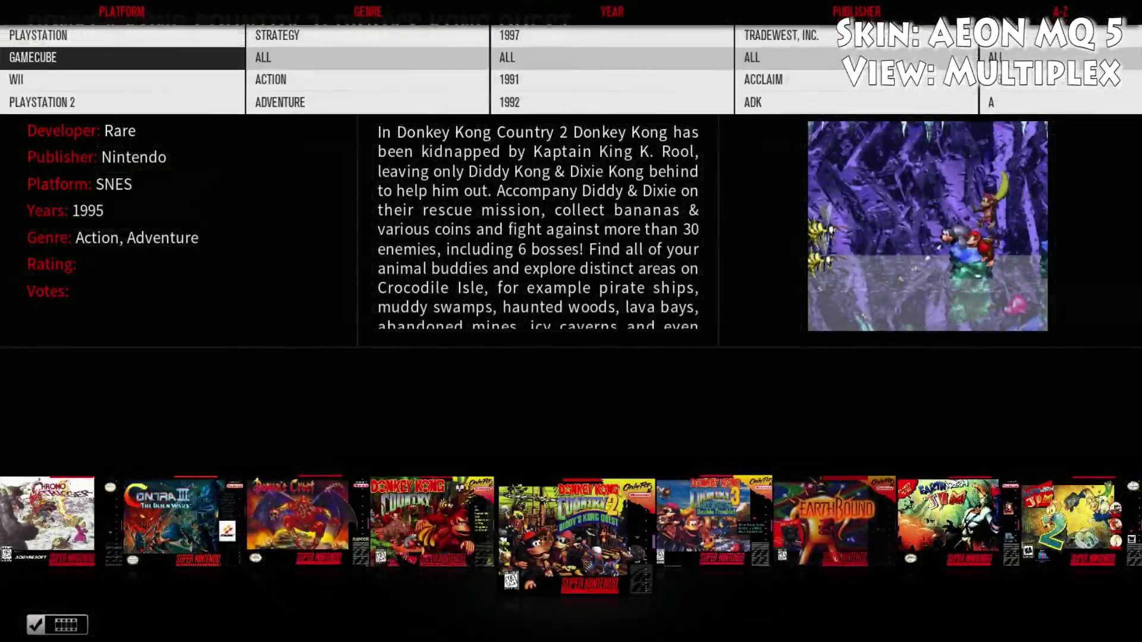
key(Return)
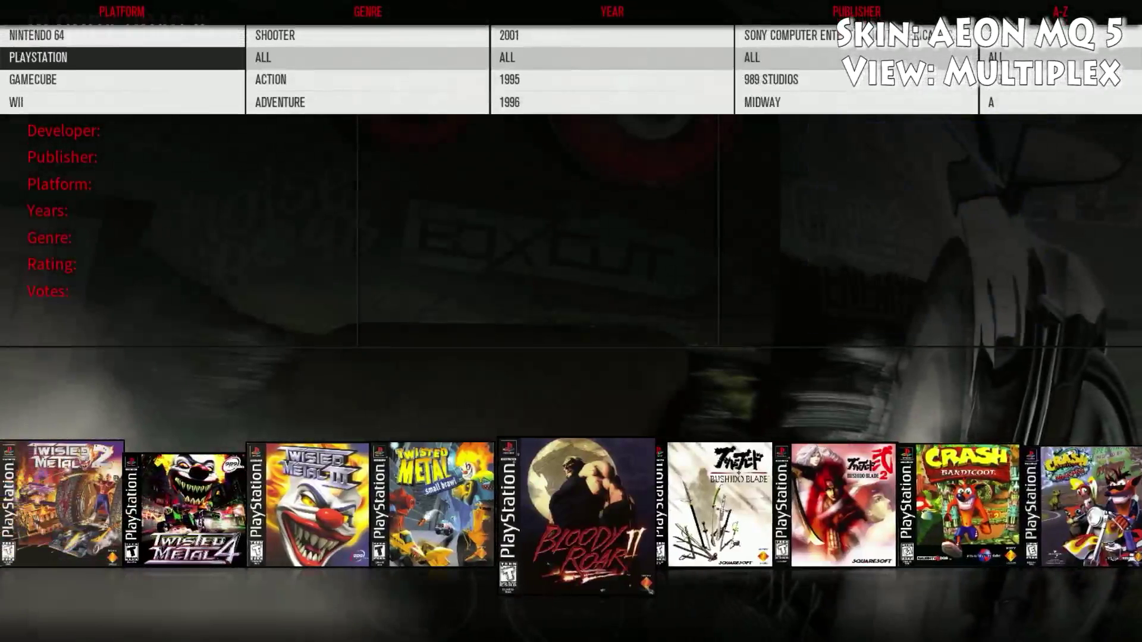
key(Down)
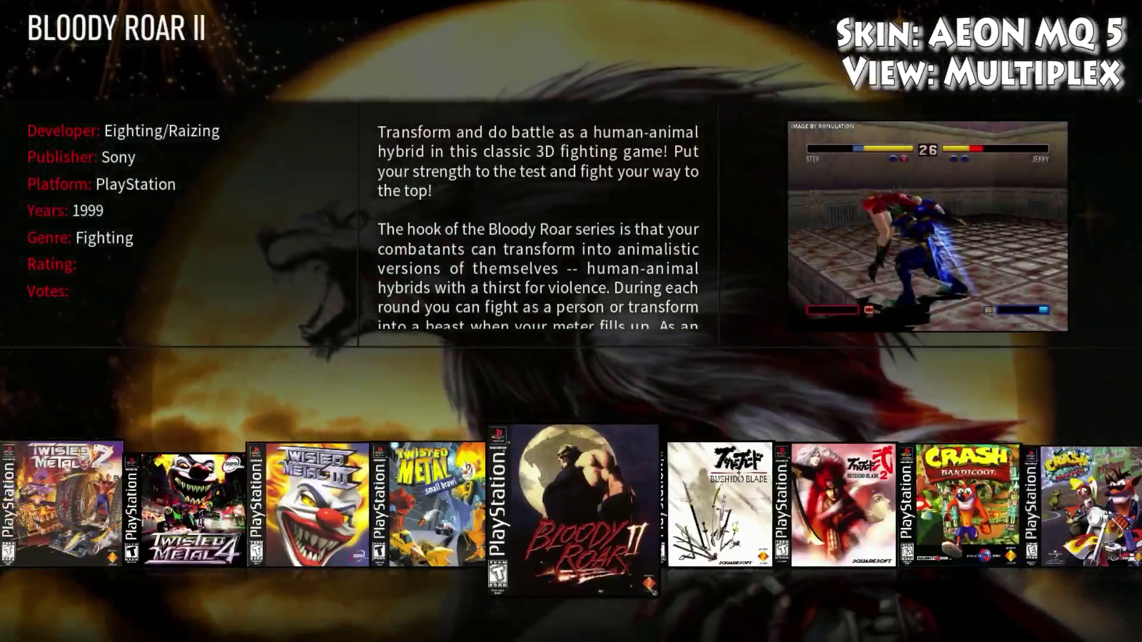
key(Right)
key(Right)
key(Right)
key(Right)
key(Right)
key(Right)
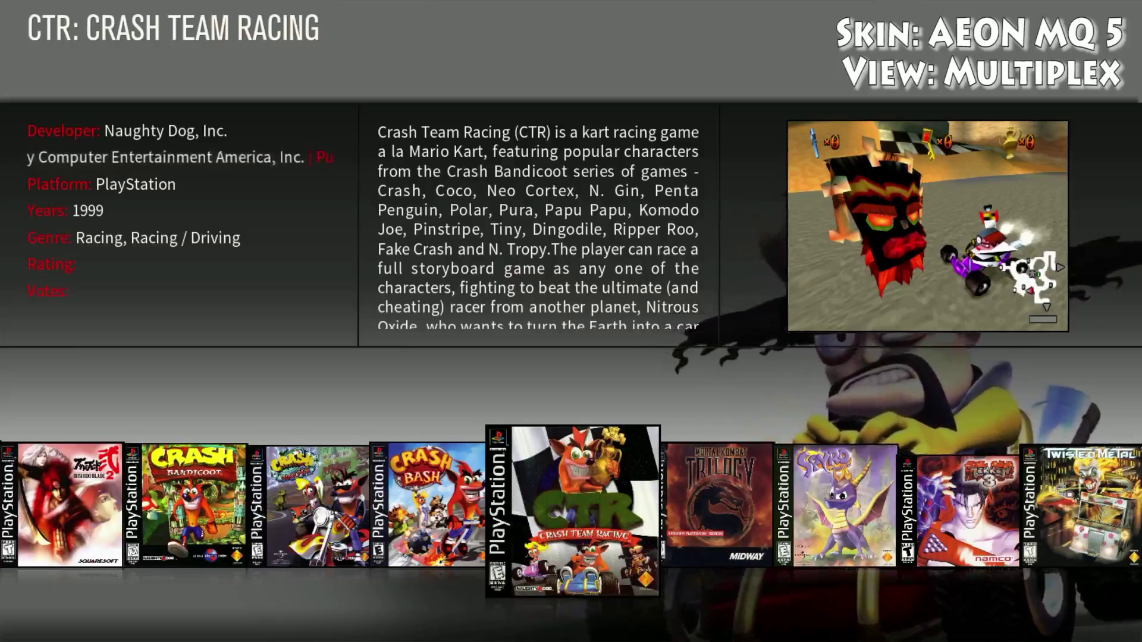
Open the game's context menu and choose Edit ROM Collection.
key(c)
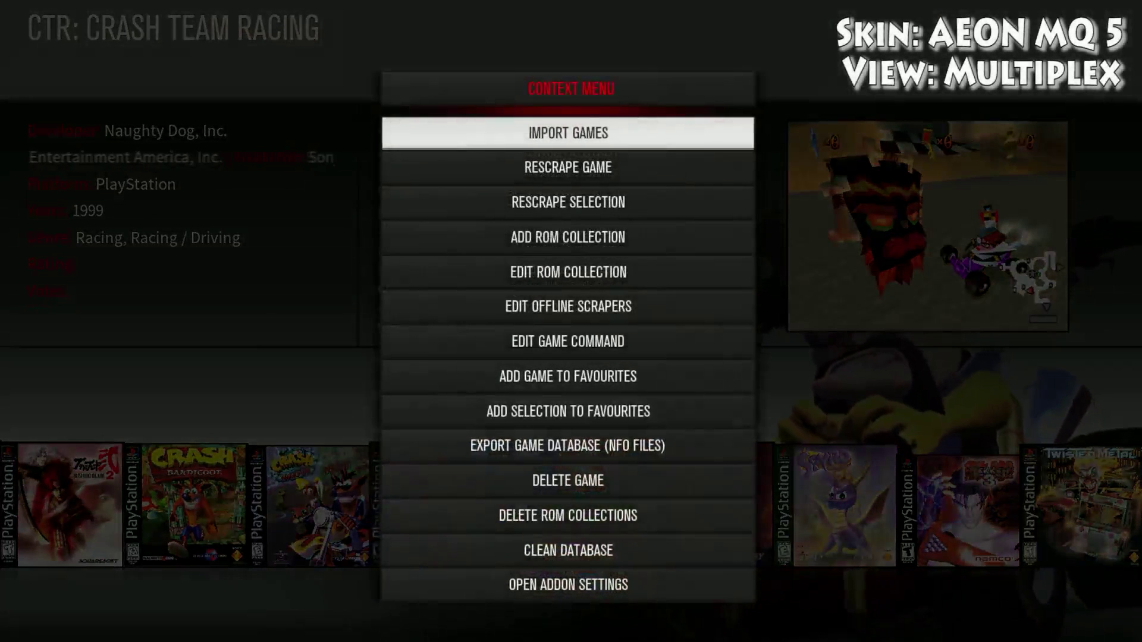
key(Down)
key(Down)
key(Down)
key(Down)
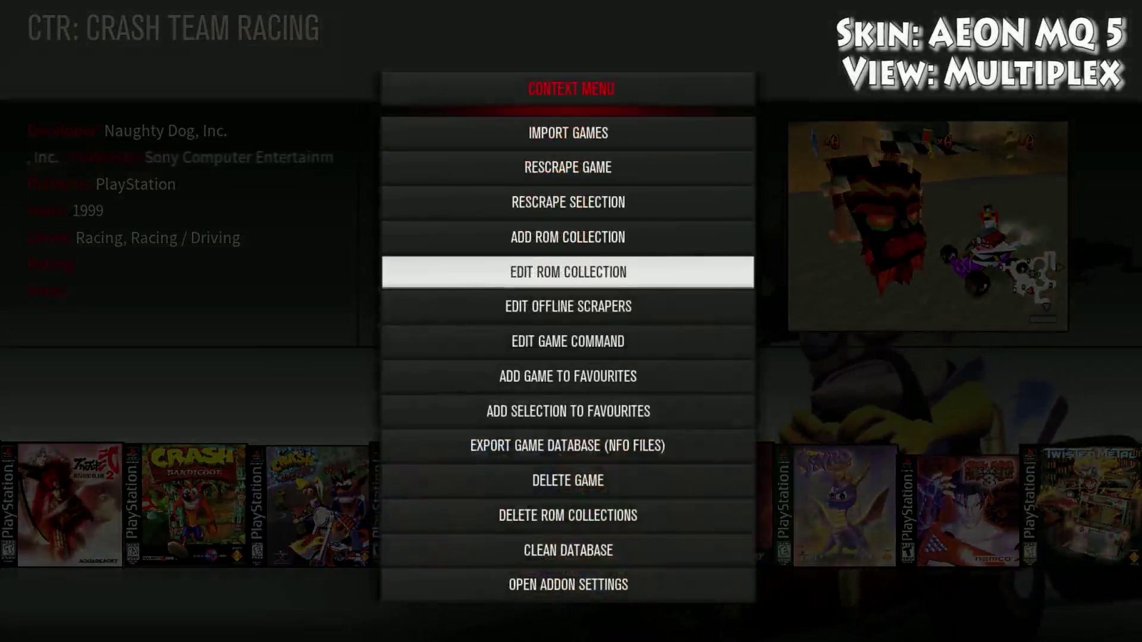
key(Return)
In Import Game Data, switch the ROM collection to PlayStation and start adding a media path.
key(Down)
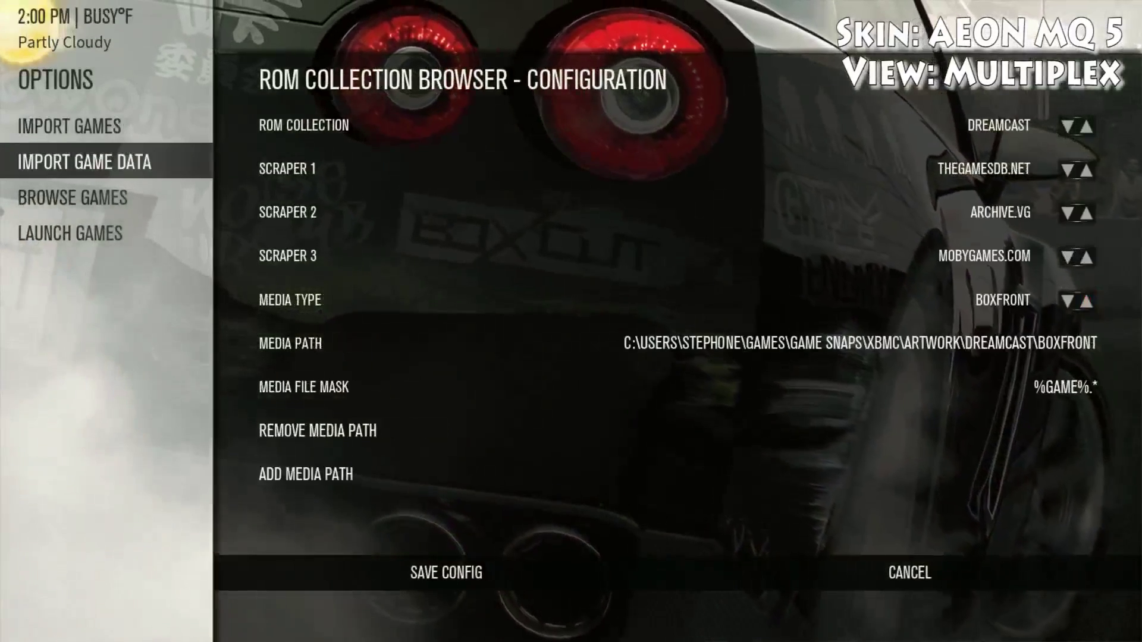
key(Right)
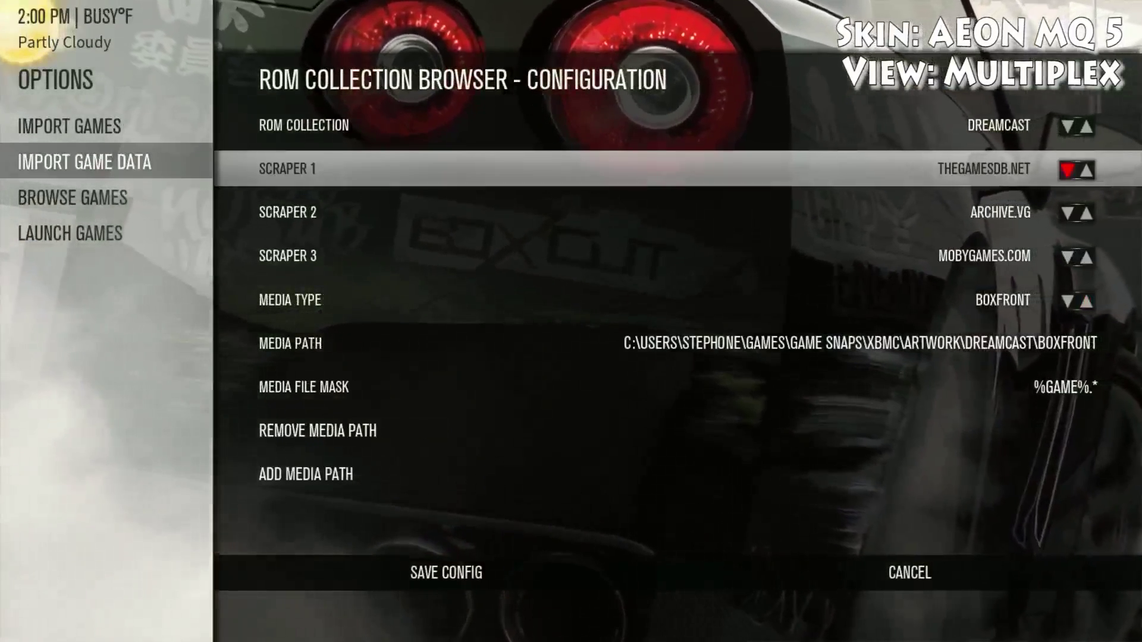
key(Up)
key(Return)
key(Return)
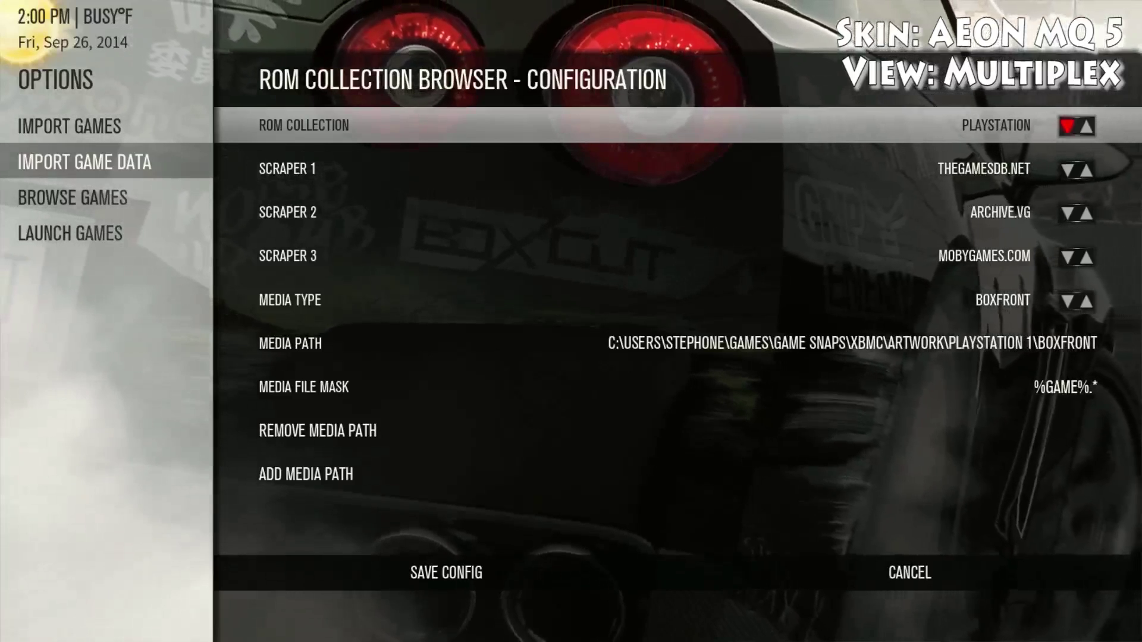
key(Down)
key(Down)
key(Down)
key(Down)
key(Down)
key(Down)
key(Down)
key(Down)
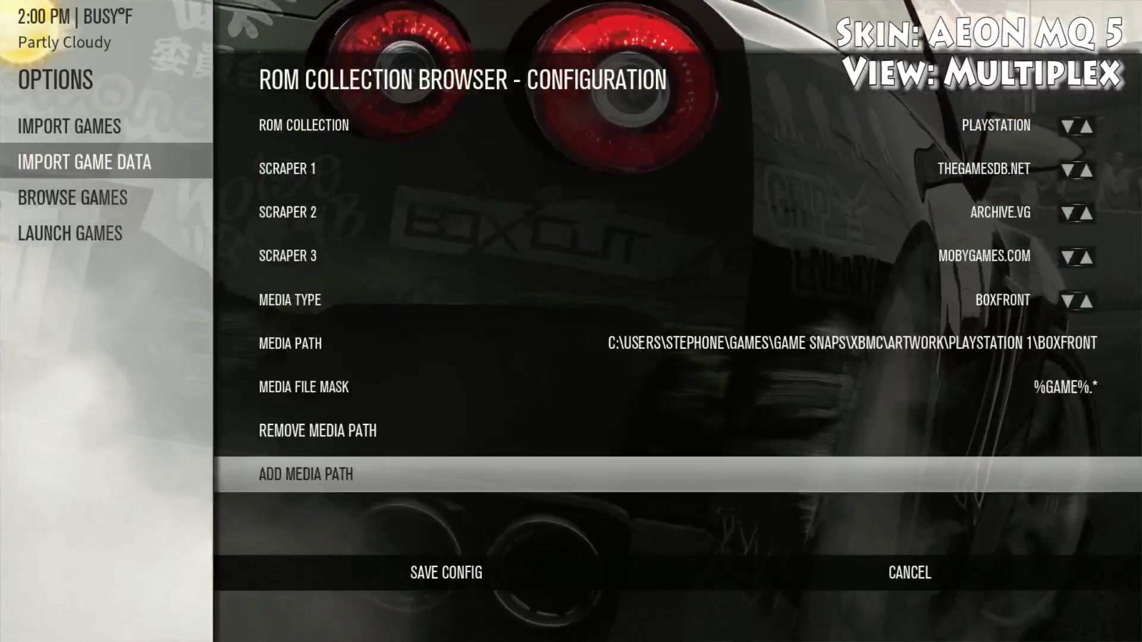
key(Return)
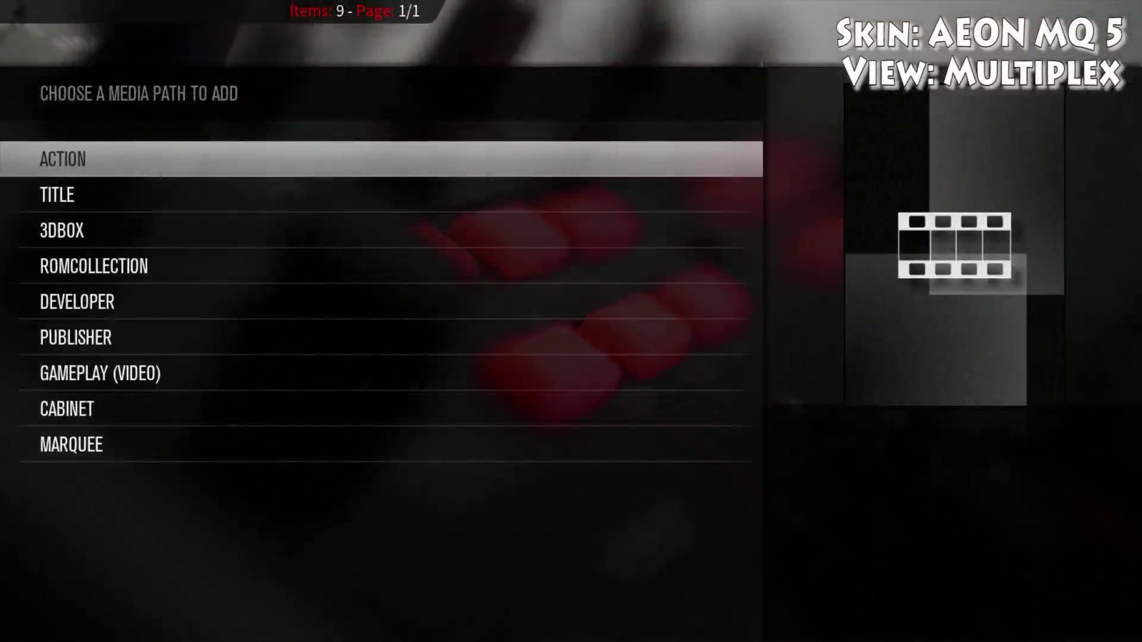
Choose GAMEPLAY (VIDEO) and select C:\Users\Games\Game Snaps\XBMC\Videos\PlayStation 1 as its folder.
key(Down)
key(Down)
key(Down)
key(Down)
key(Down)
key(Down)
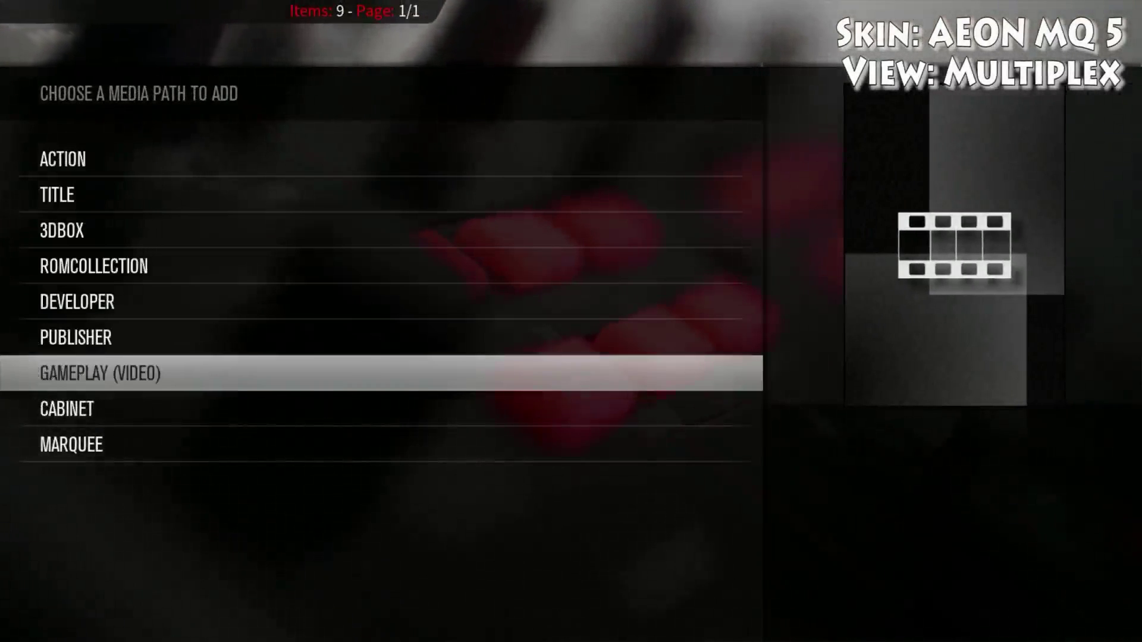
key(Return)
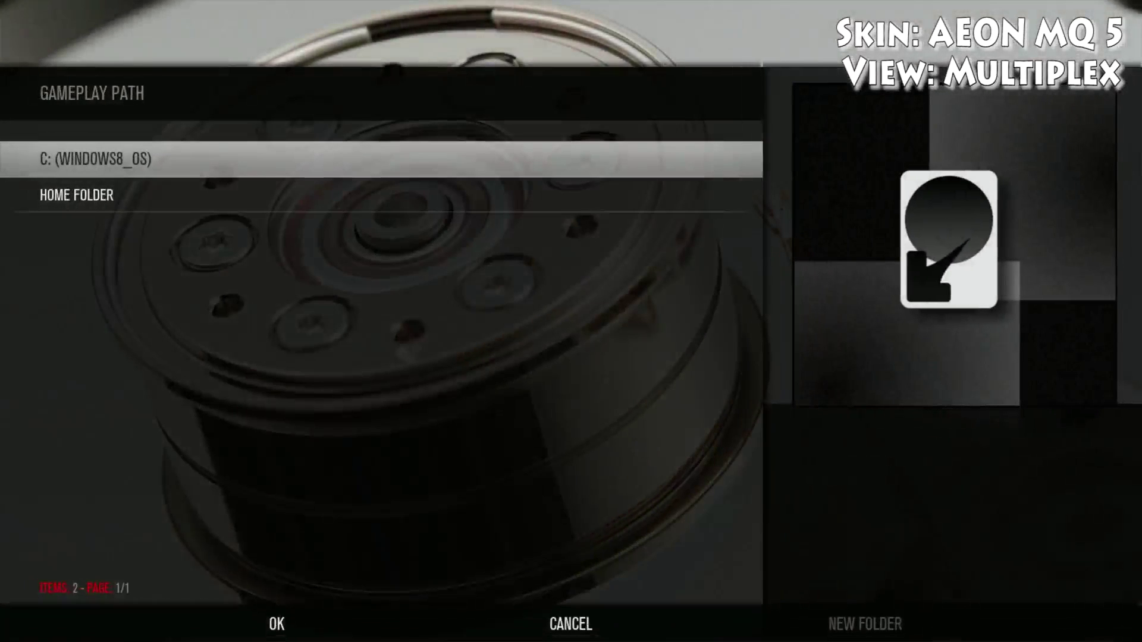
key(Return)
key(Down)
key(Down)
key(Down)
key(Down)
key(Down)
key(Down)
key(Down)
key(Down)
key(Down)
key(Down)
key(Down)
key(Down)
key(Down)
key(Down)
key(Down)
key(Down)
key(Return)
key(Down)
key(Down)
key(Down)
key(Down)
key(Down)
key(Return)
key(Down)
key(Down)
key(Down)
key(Down)
key(Down)
key(Down)
key(Down)
key(Down)
key(Down)
key(Return)
key(Down)
key(Down)
key(Down)
key(Down)
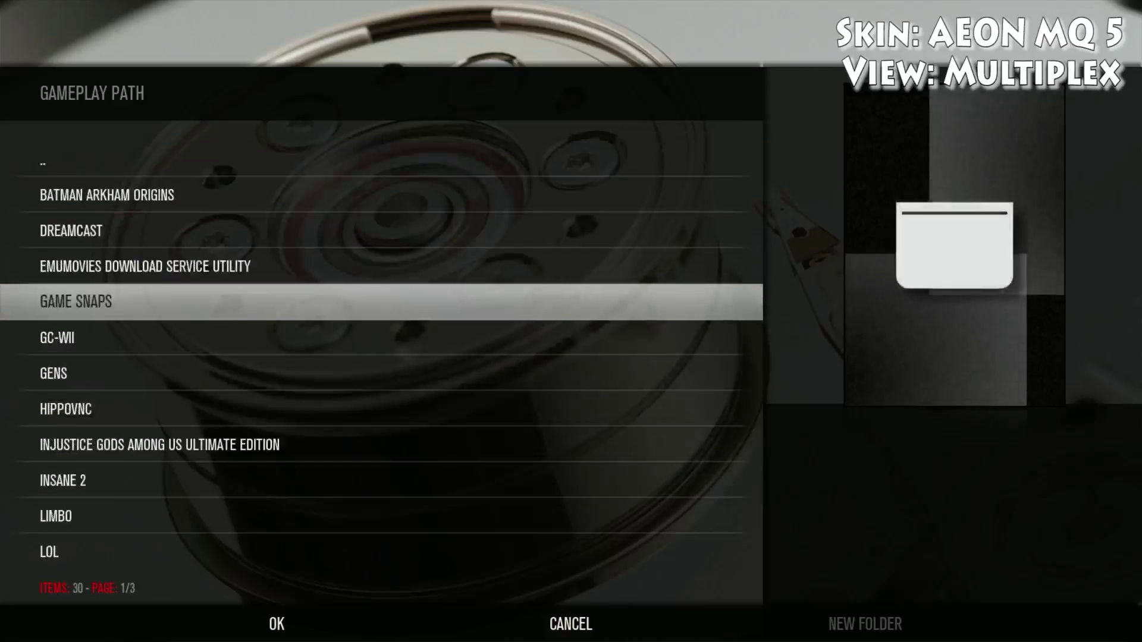
key(Return)
key(Down)
key(Return)
key(Down)
key(Down)
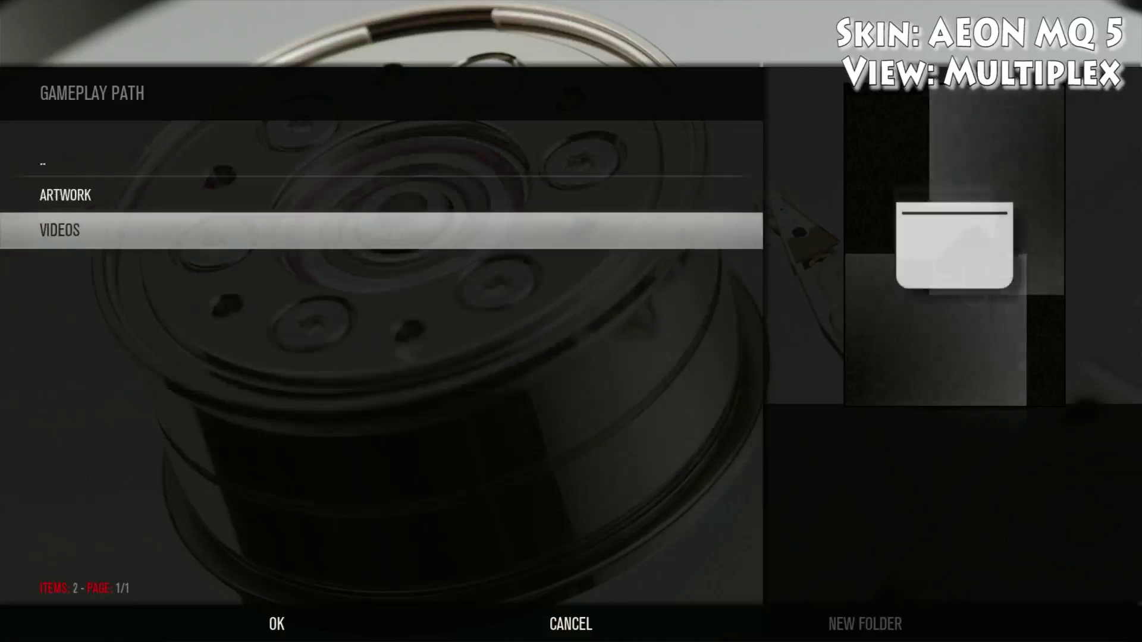
key(Return)
key(Down)
key(Down)
key(Down)
key(Down)
key(Down)
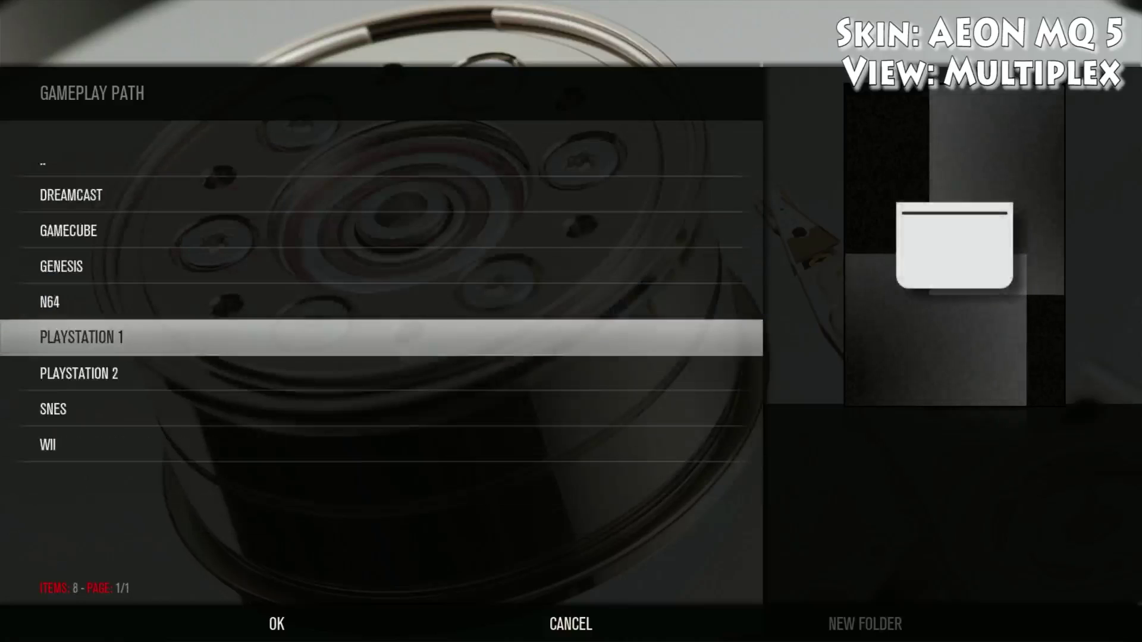
key(Return)
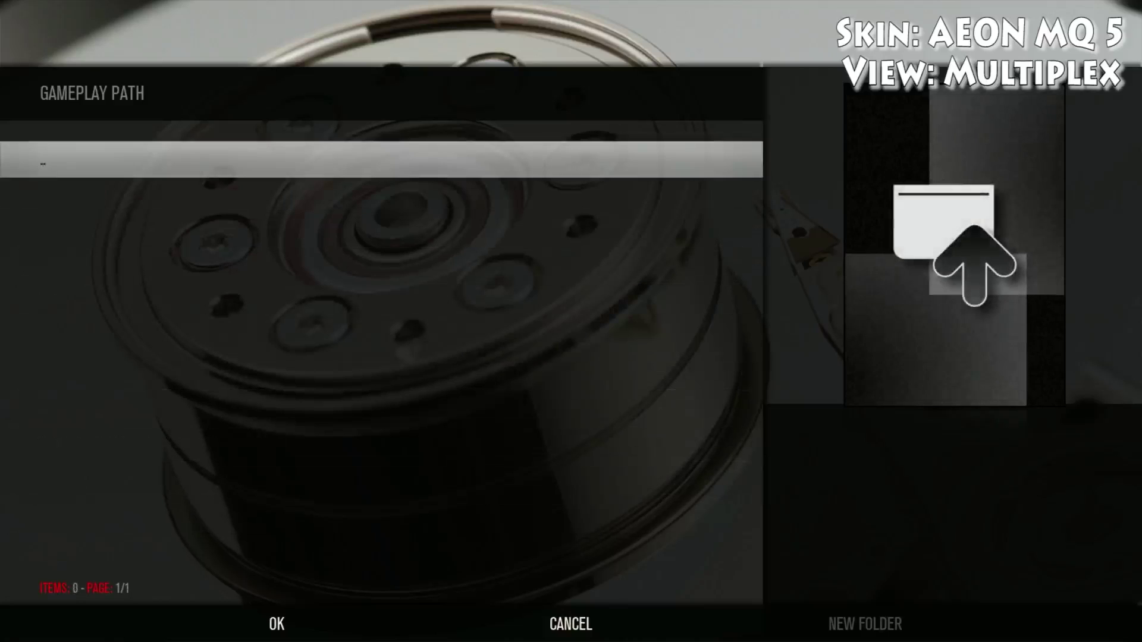
click(290, 625)
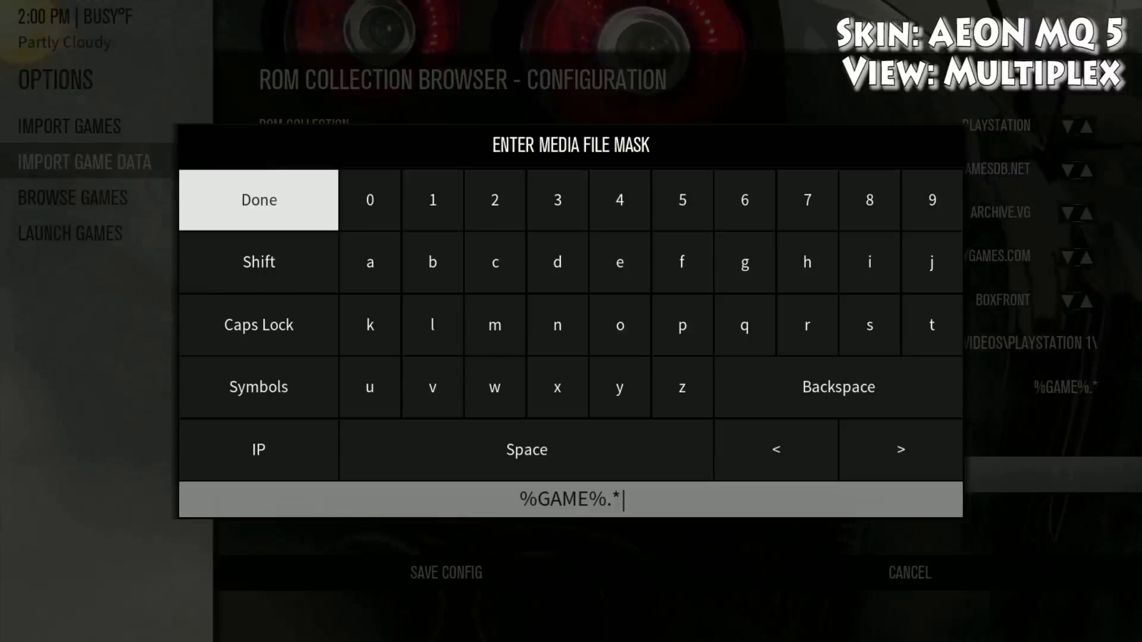
Keep the %GAME%.* file mask and save the configuration.
key(Return)
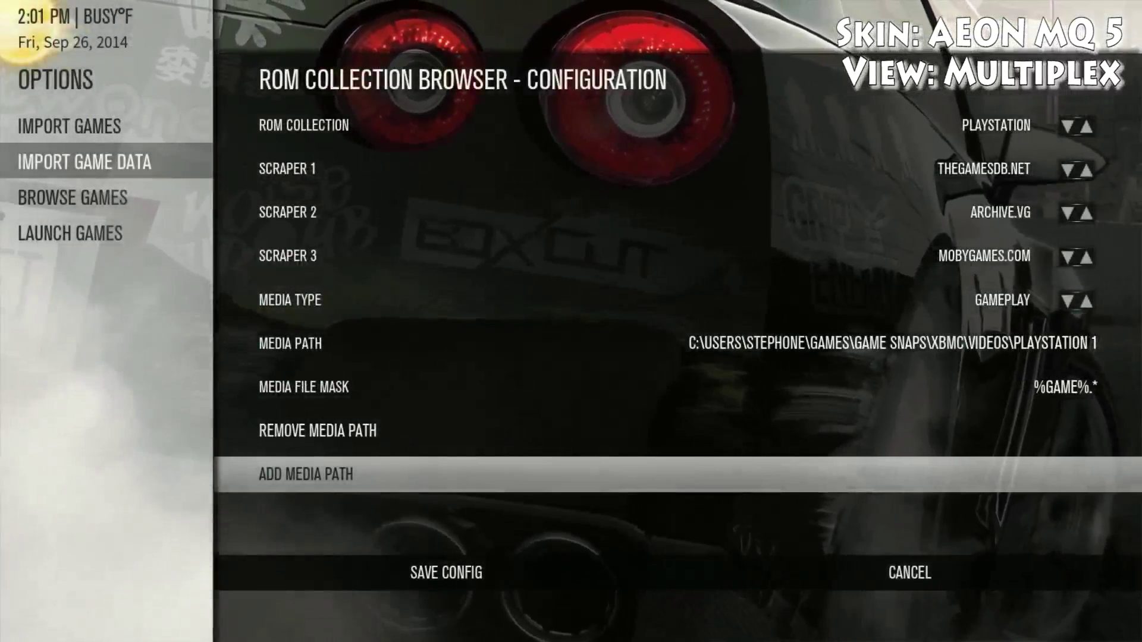
key(Down)
key(Return)
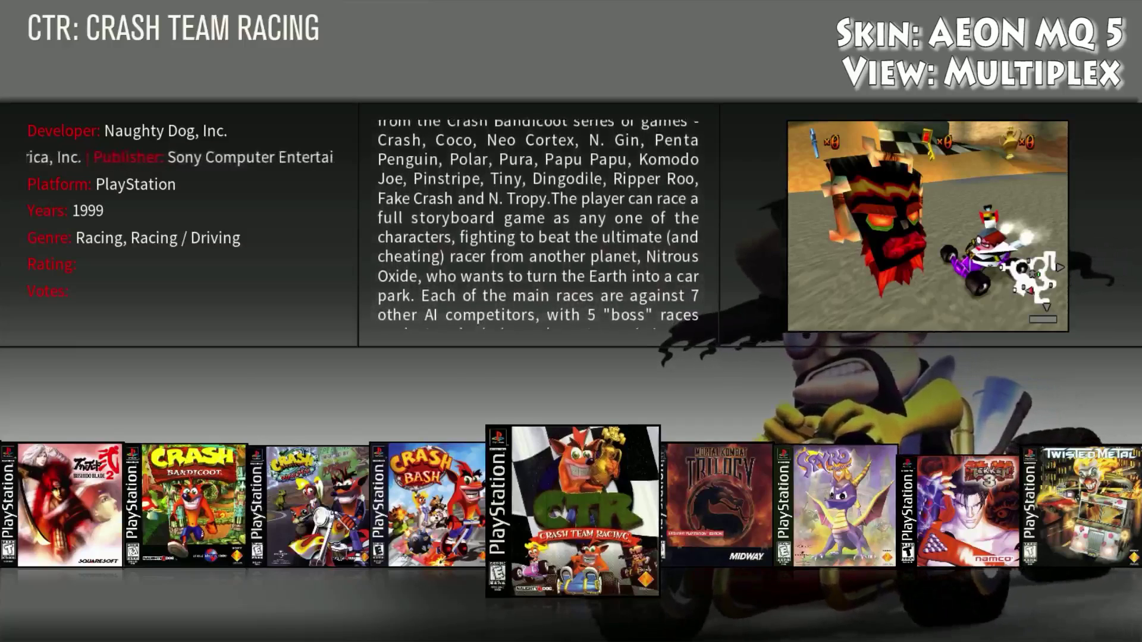
Rescrape the selected PlayStation games and start the import.
key(c)
key(Down)
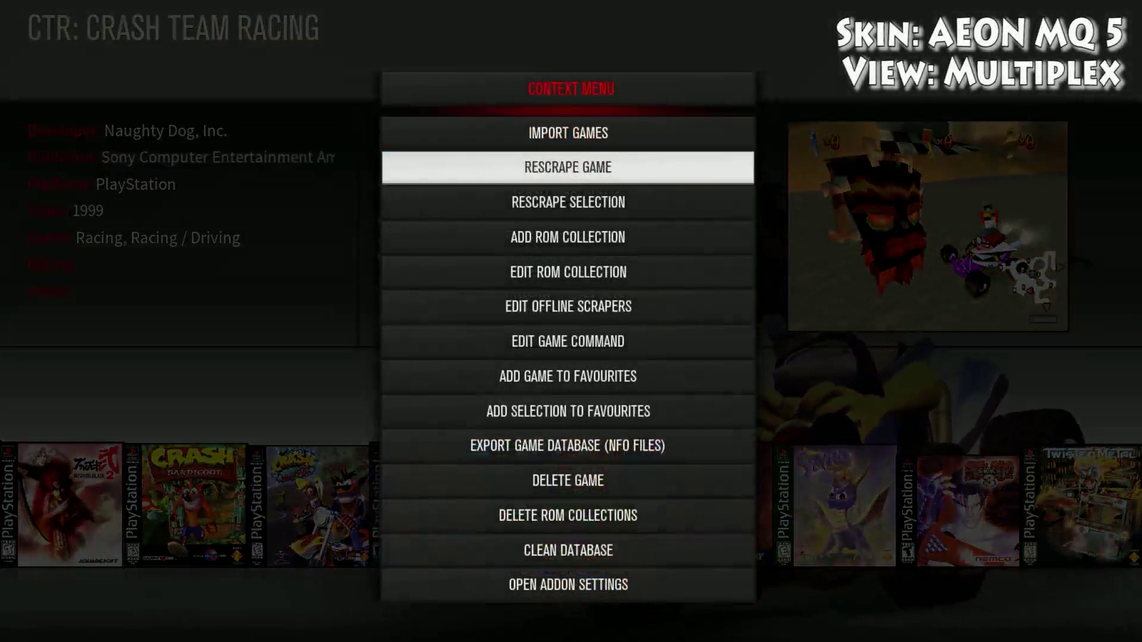
key(Down)
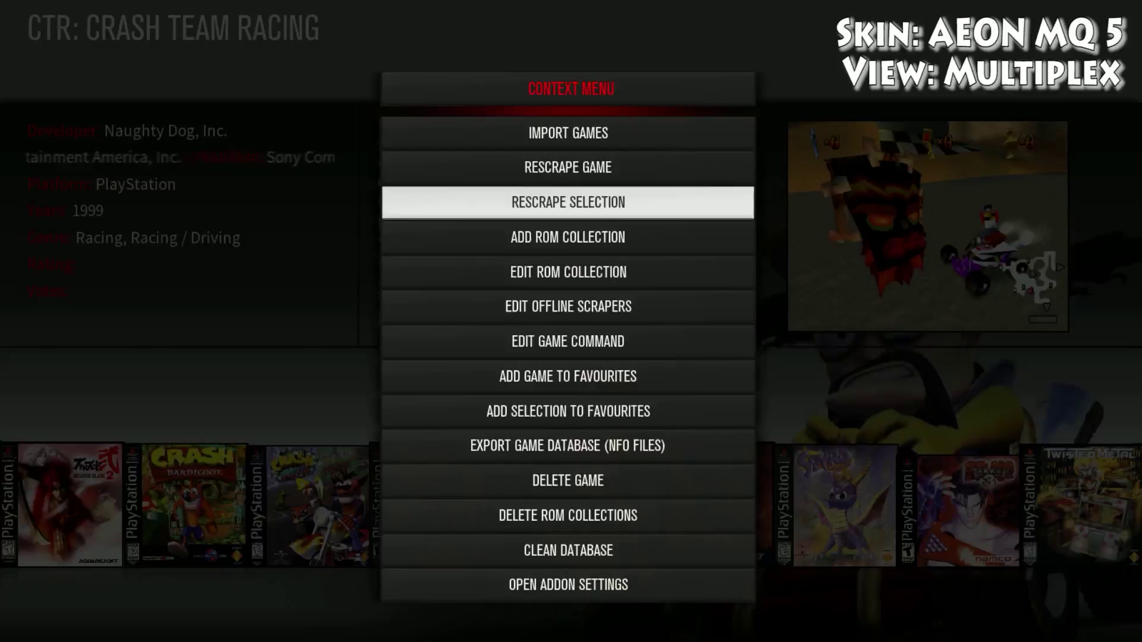
key(Return)
click(452, 446)
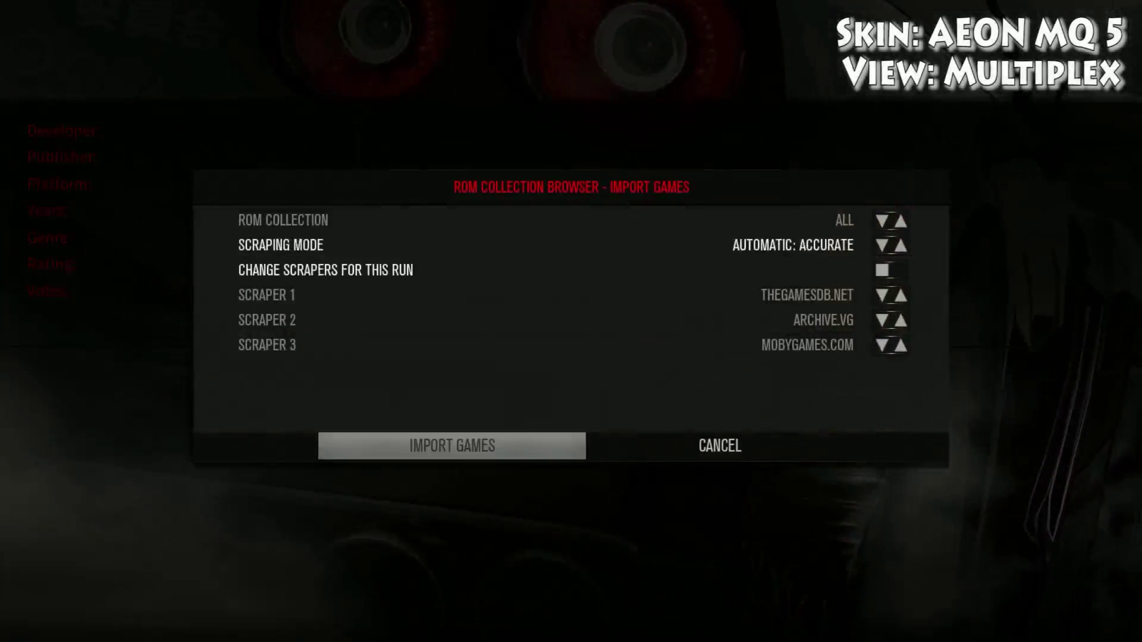
key(Return)
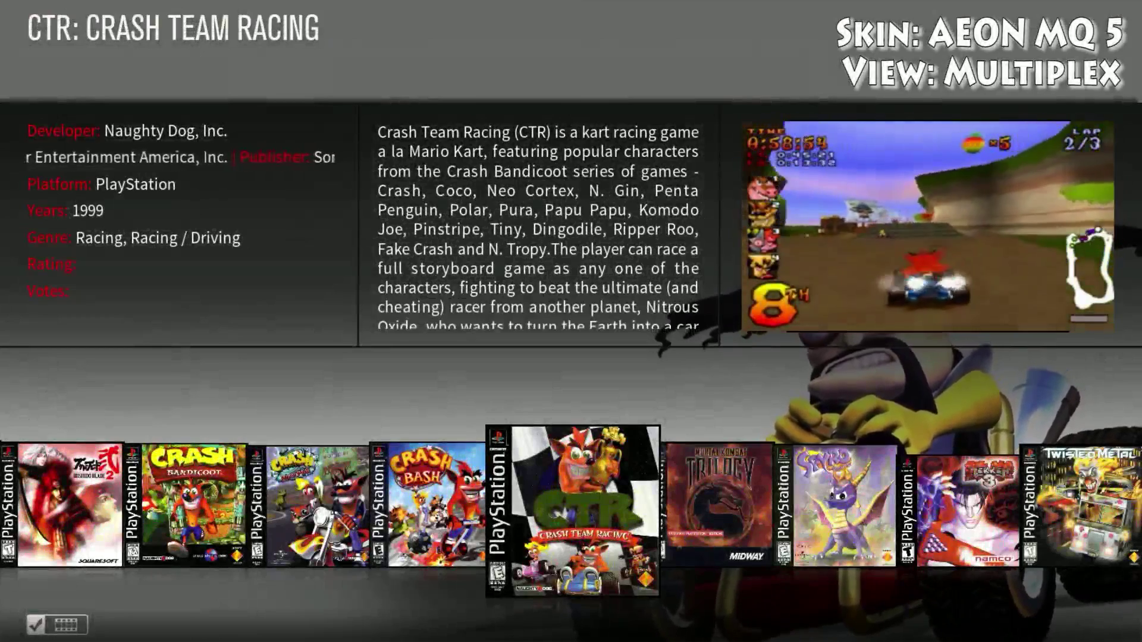
Browse from Mortal Kombat Trilogy through Spyro, Tekken 3 and the Twisted Metal games to Bloody Roar II.
key(Right)
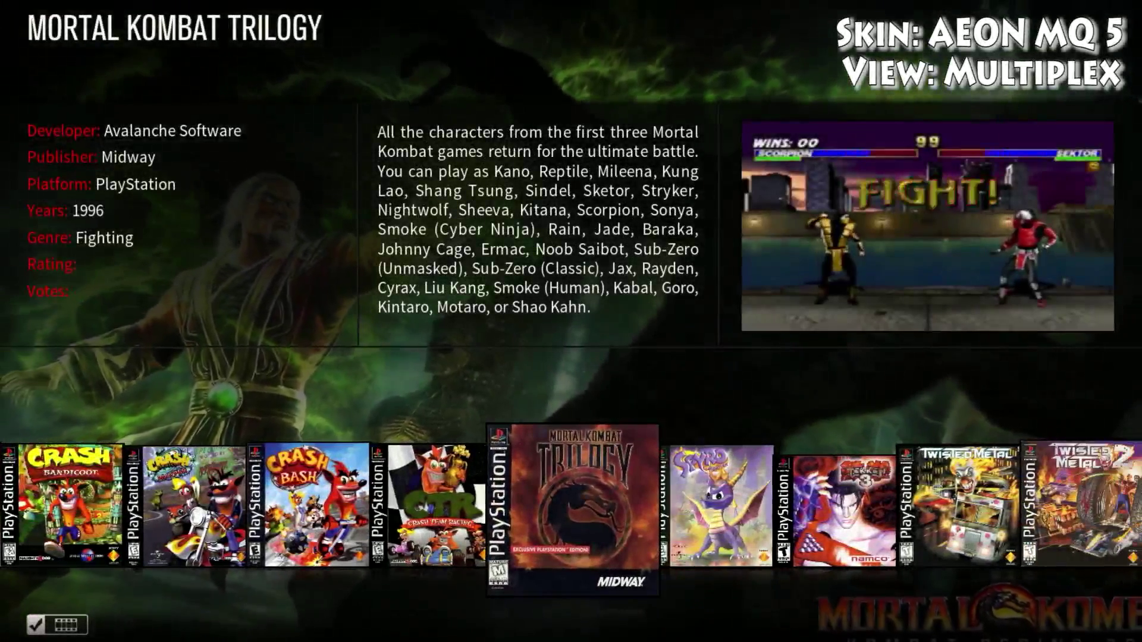
key(Right)
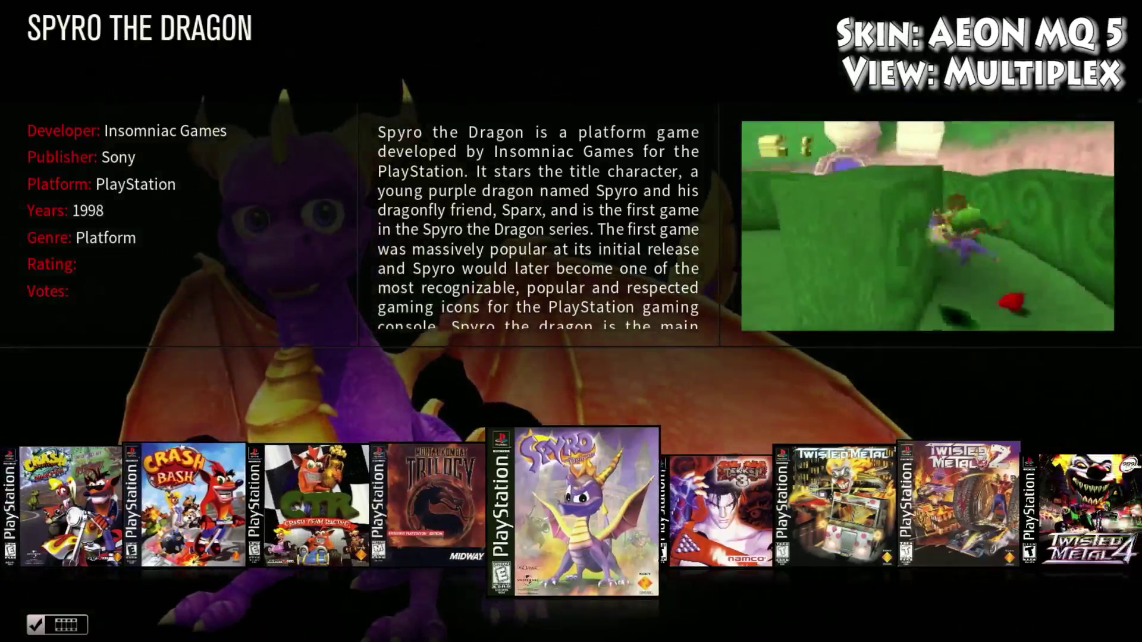
key(Right)
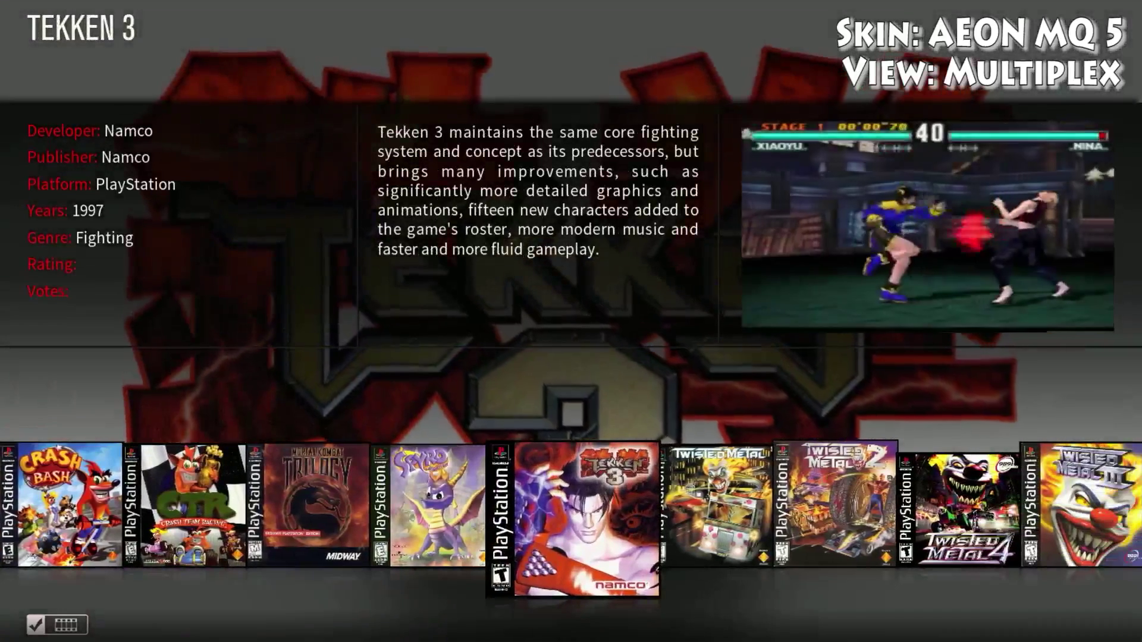
key(Right)
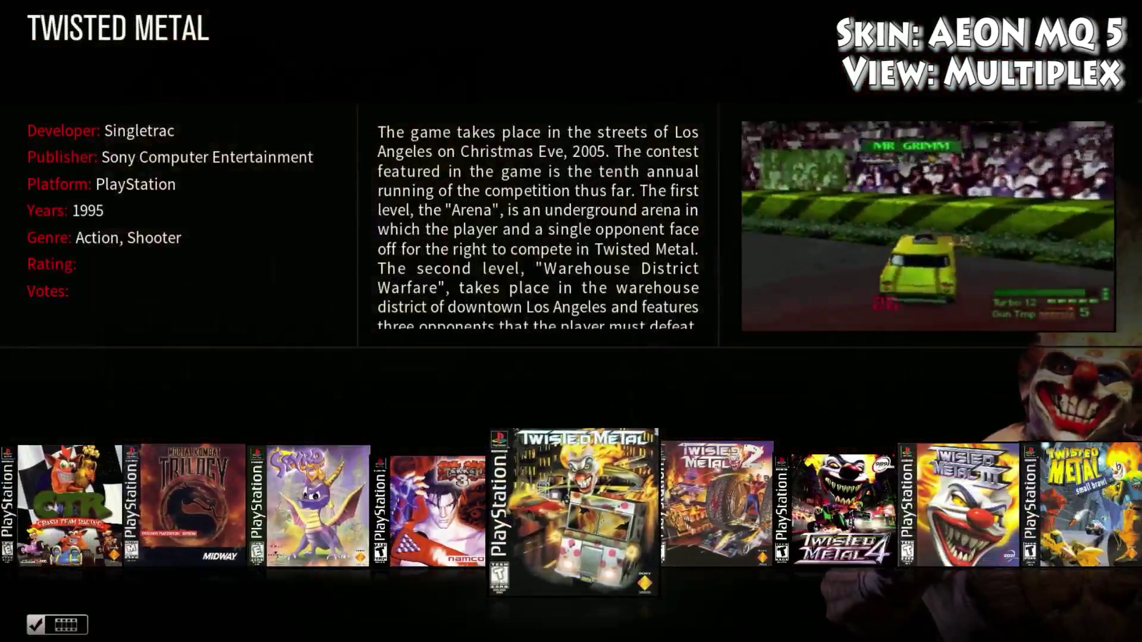
key(Right)
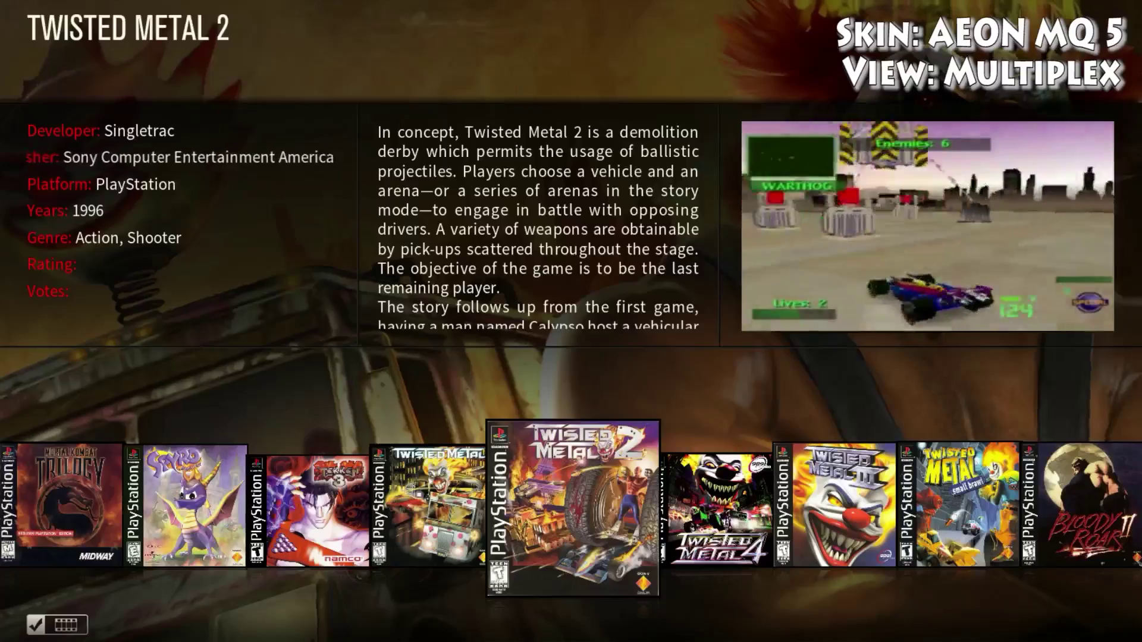
key(Right)
key(Right)
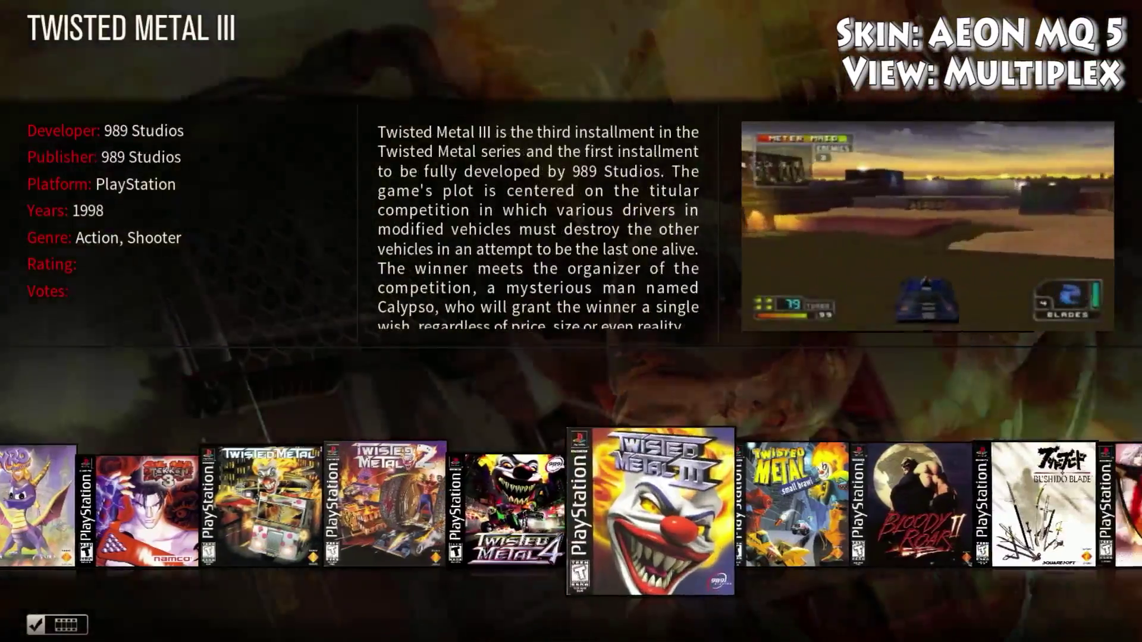
key(Right)
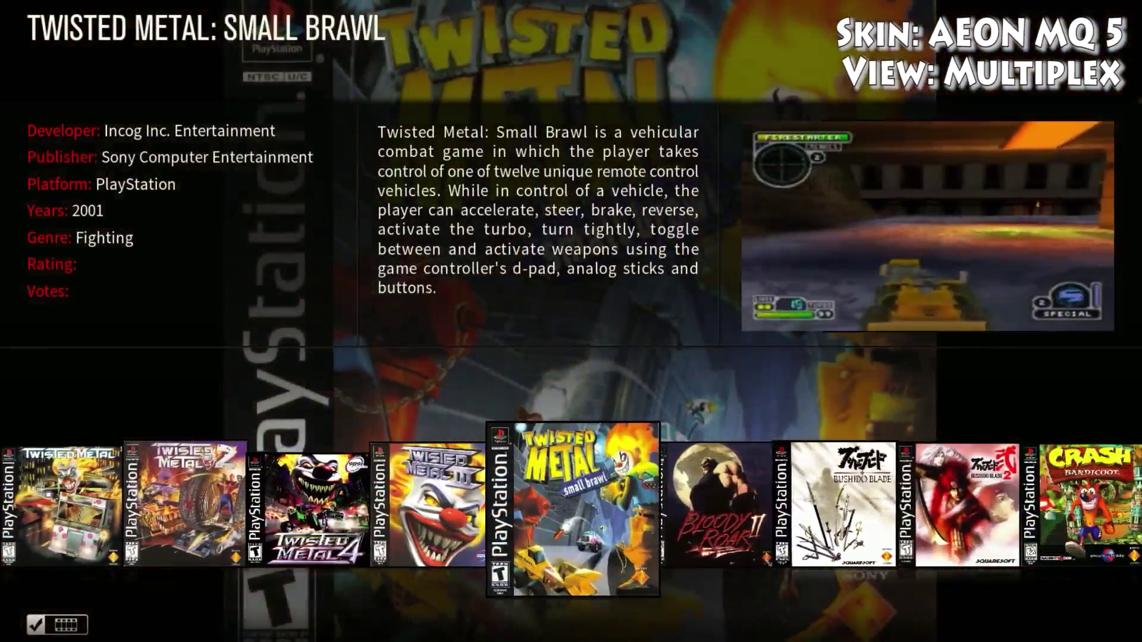
key(Right)
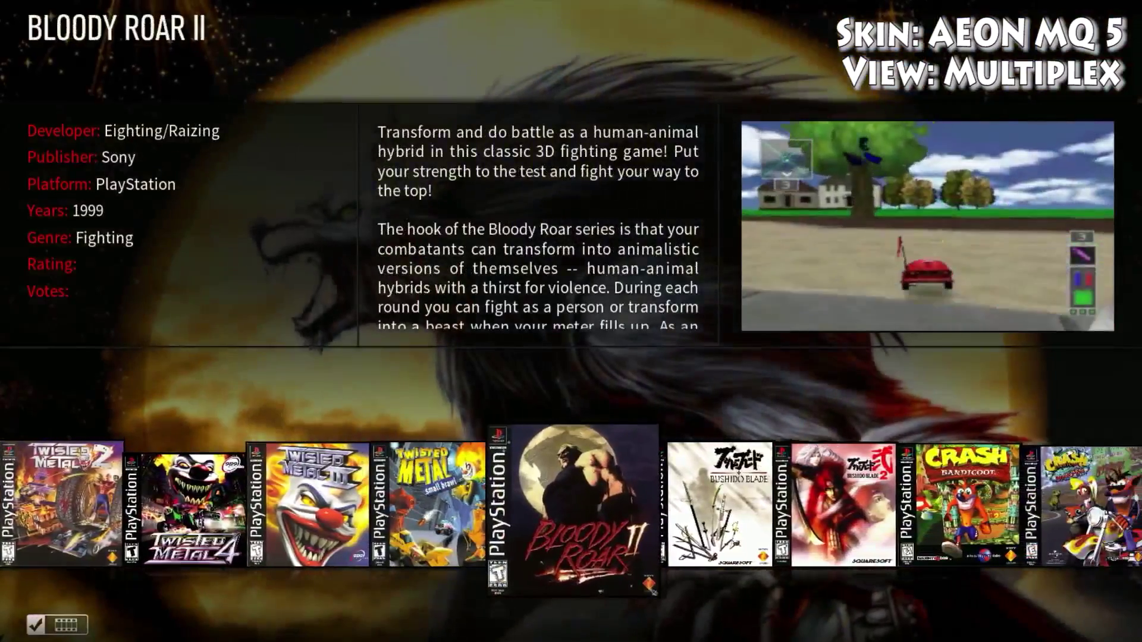
key(Right)
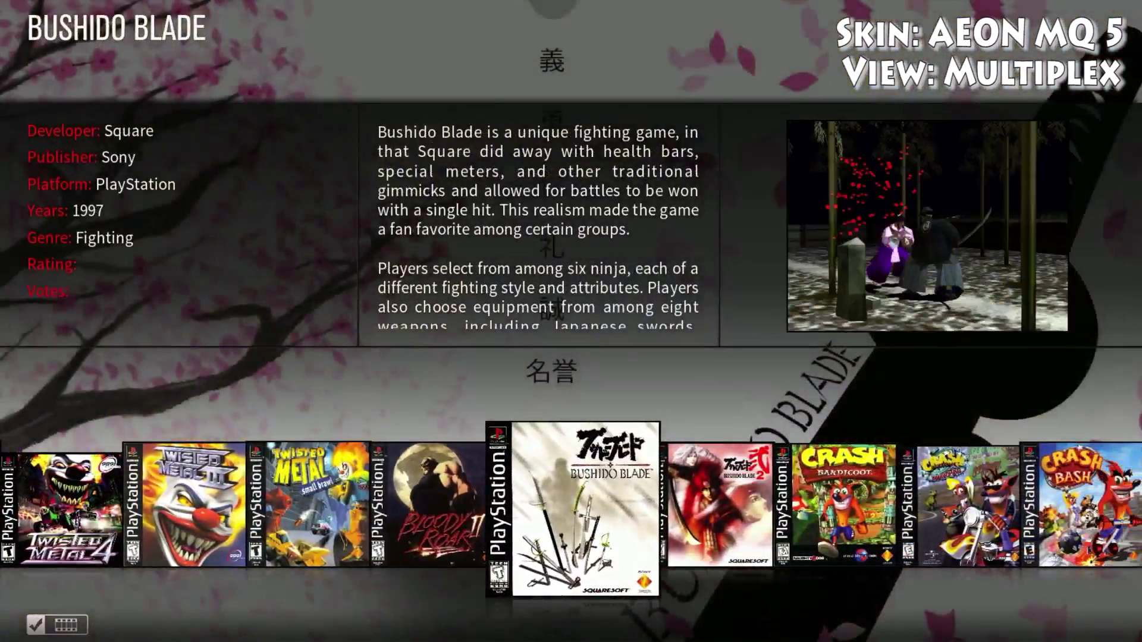